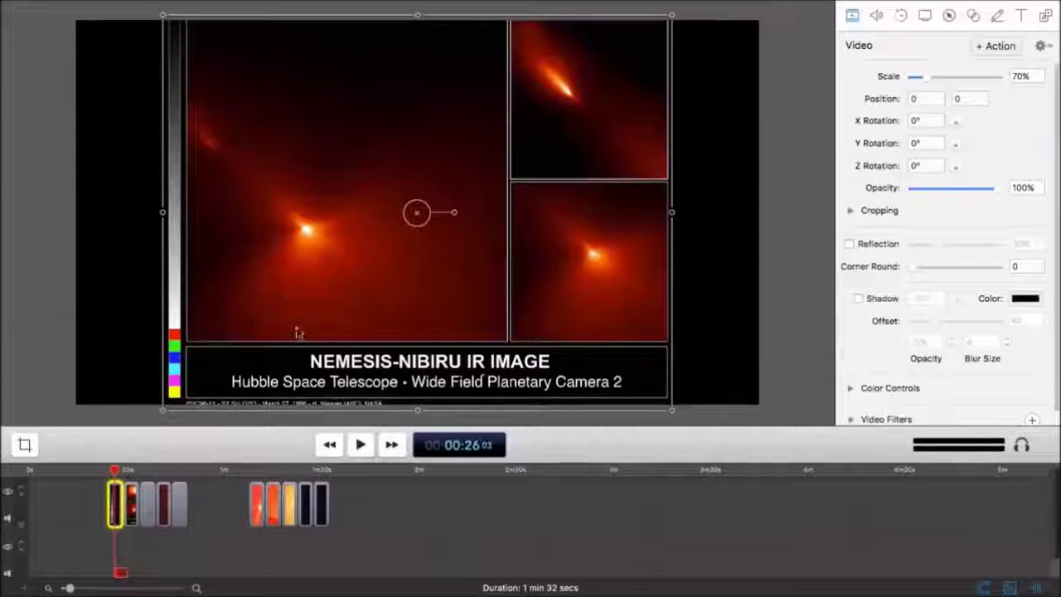
- Nudge the Nemesis-Nibiru IR image up to Position Y 16 and deselect it
drag(332, 311, 331, 298)
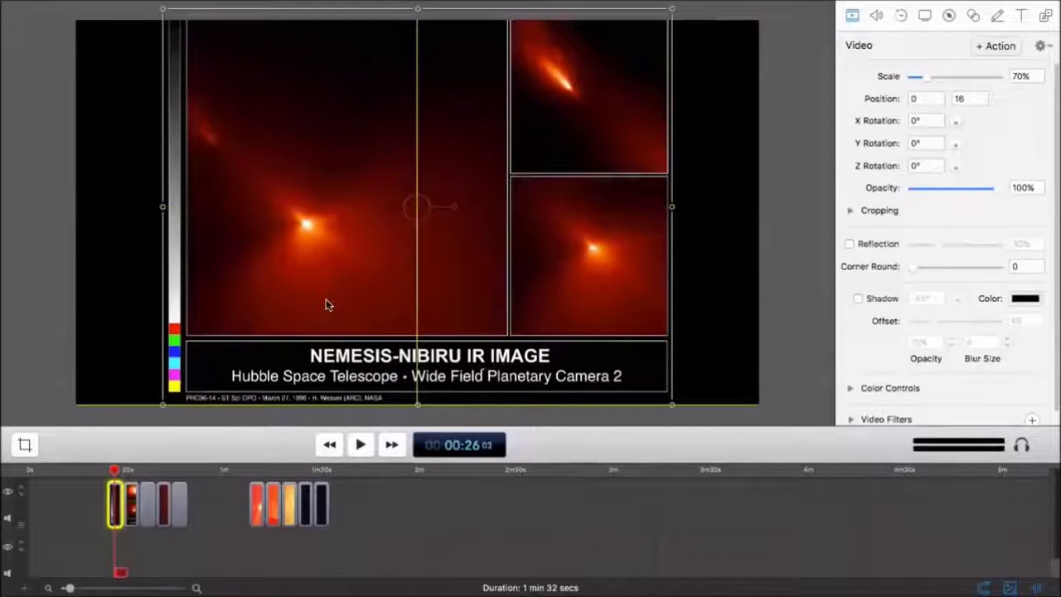
click(33, 266)
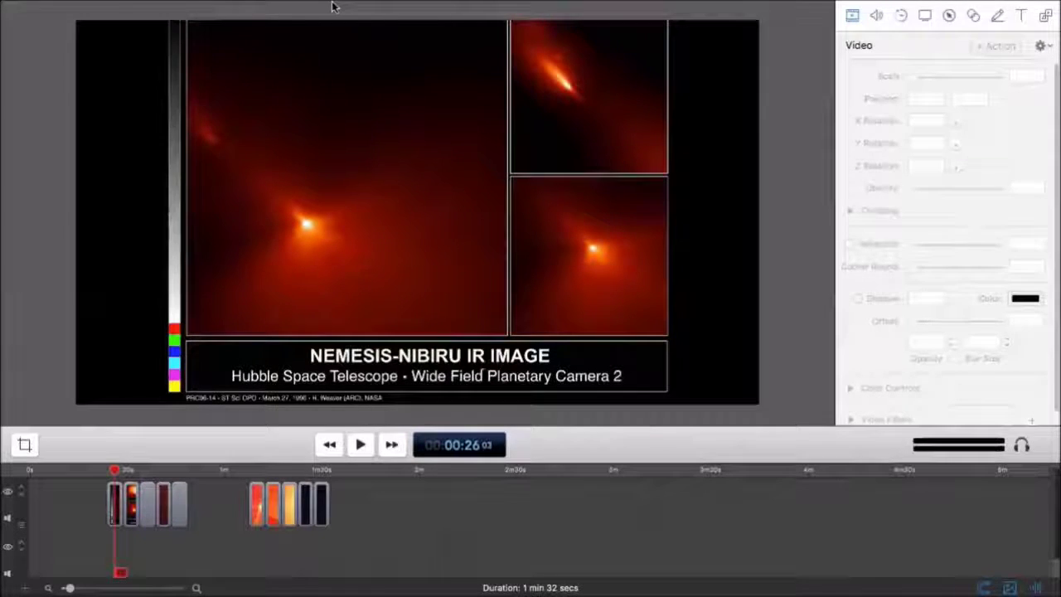
mouse_move(104, 7)
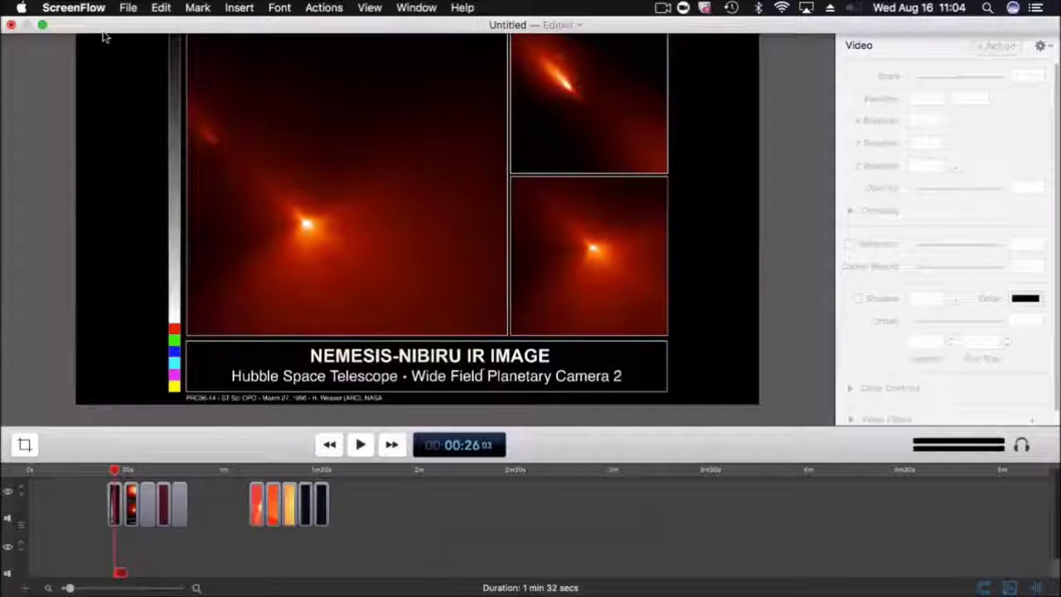
- Exit full screen, bring up the Zoom Pro Account window from the dock, then minimize it
click(42, 27)
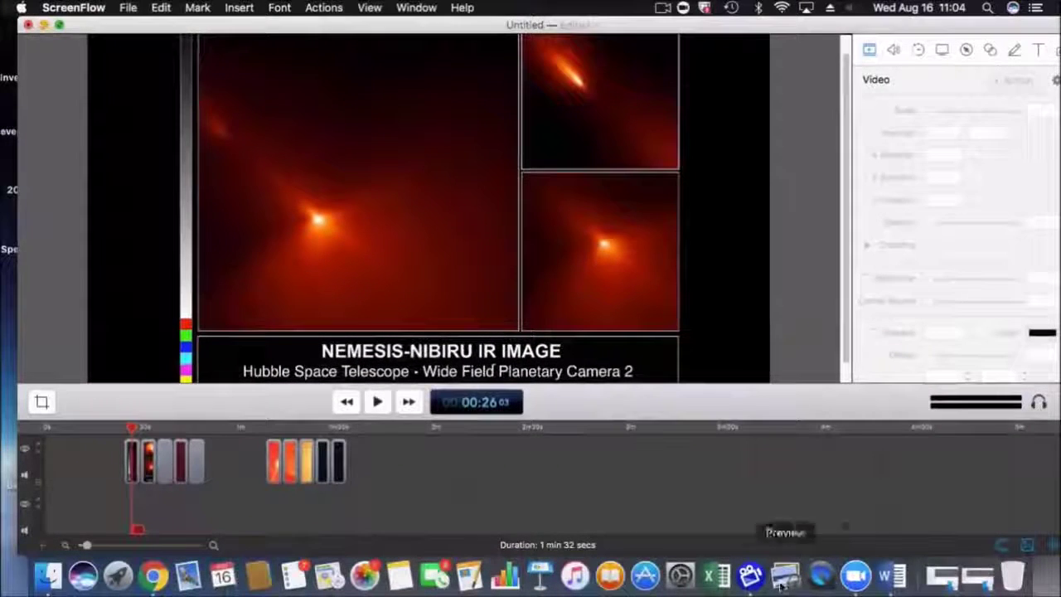
click(856, 576)
right_click(855, 576)
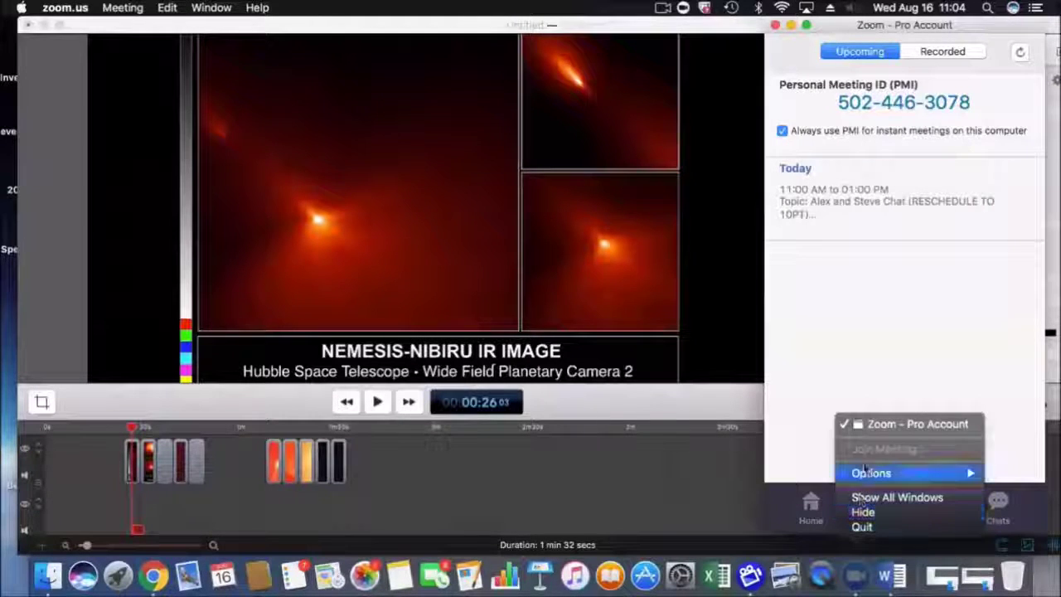
click(867, 427)
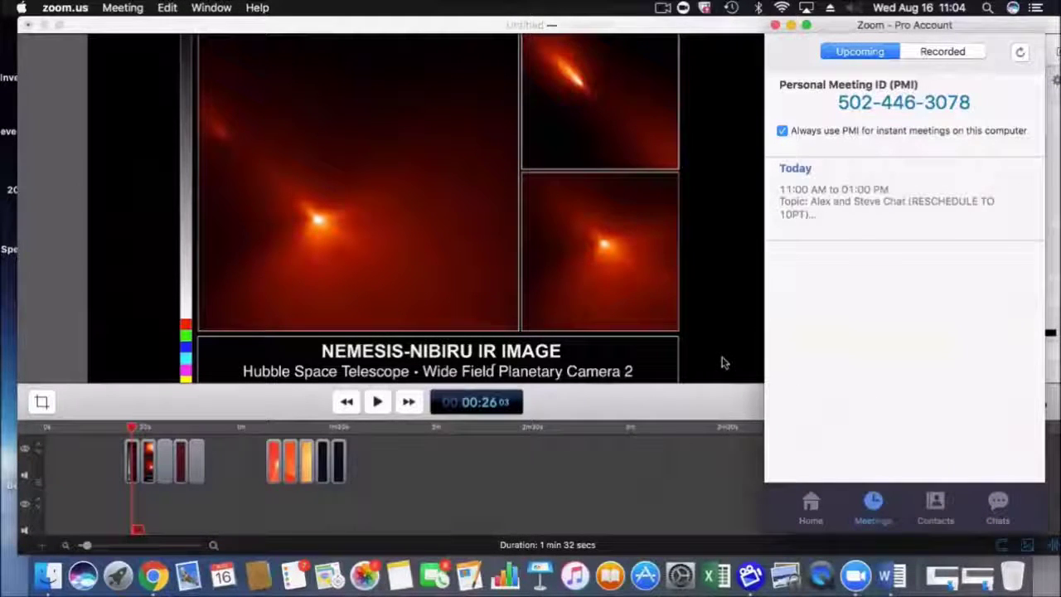
click(792, 25)
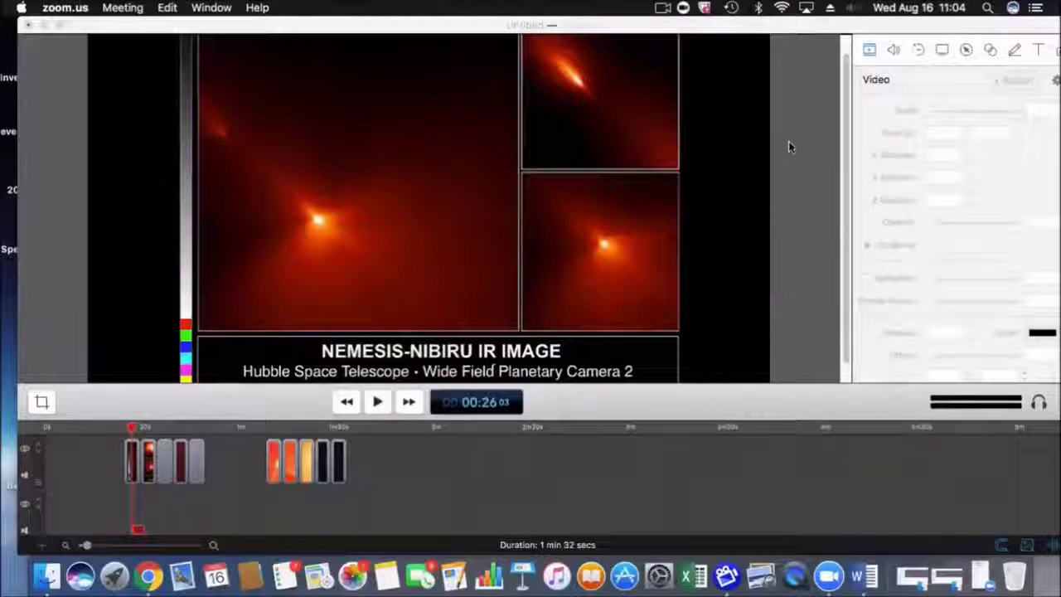
- Switch the ScreenFlow editor back to full screen with the green title-bar button
click(58, 25)
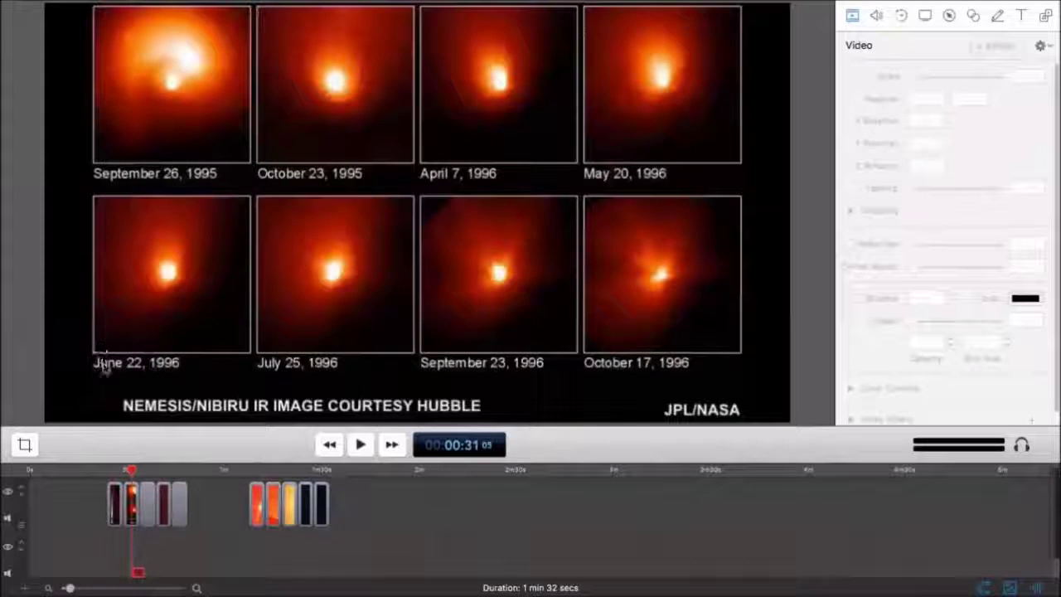
- Drag the preview-timeline divider down to enlarge the canvas showing the 00:31 Hubble slide
drag(60, 460, 61, 485)
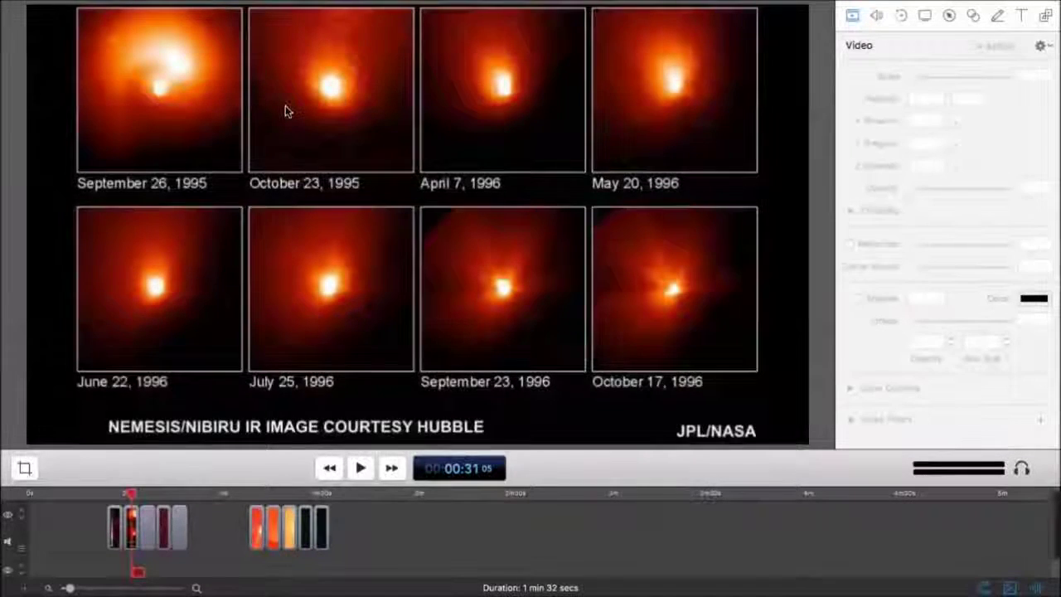
scroll(285, 105, up, 2)
drag(823, 174, 823, 124)
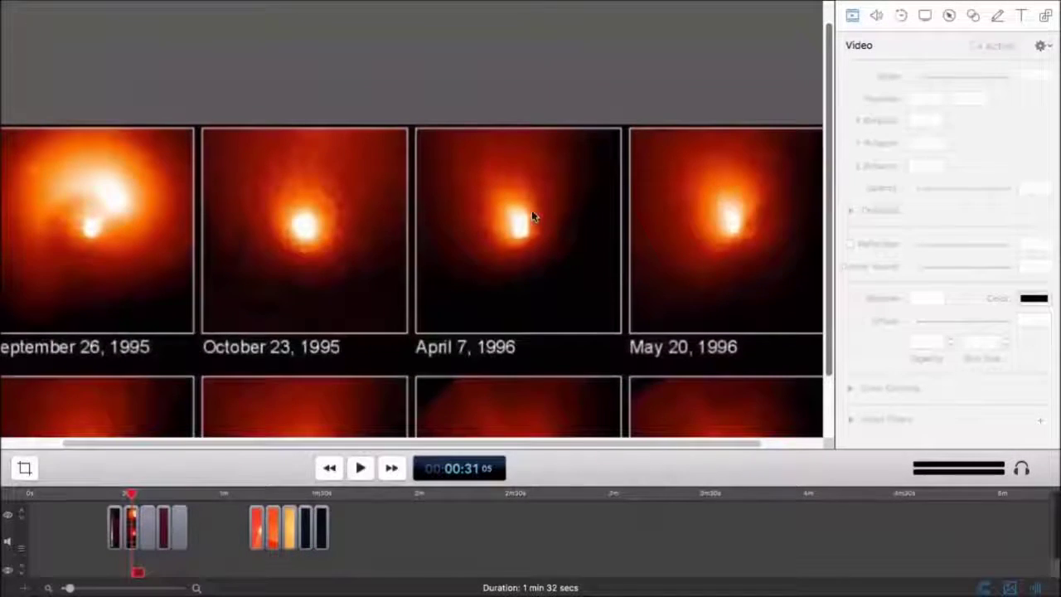
scroll(238, 196, up, 3)
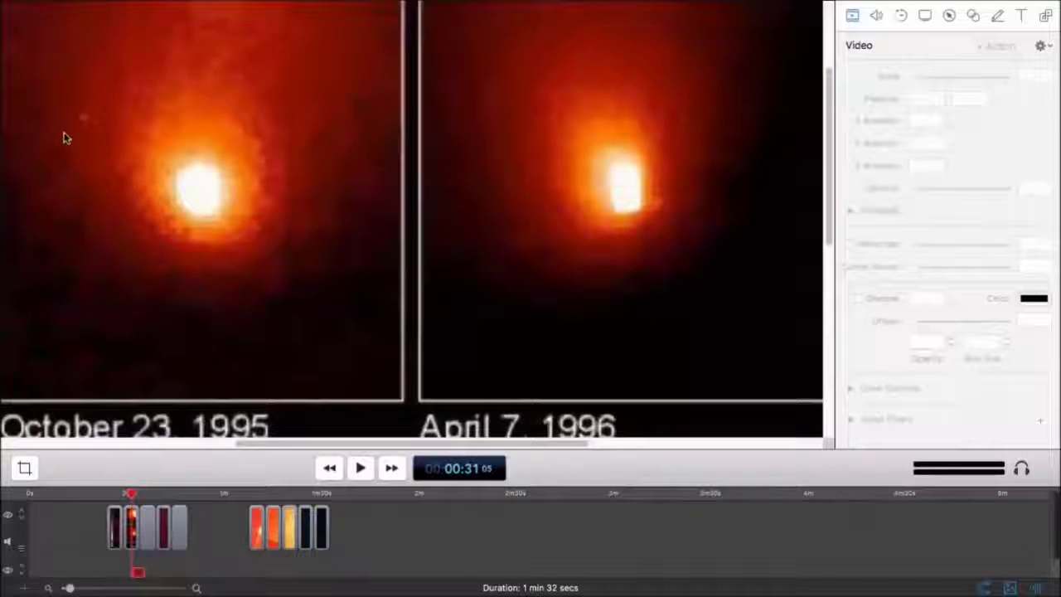
scroll(83, 125, up, 2)
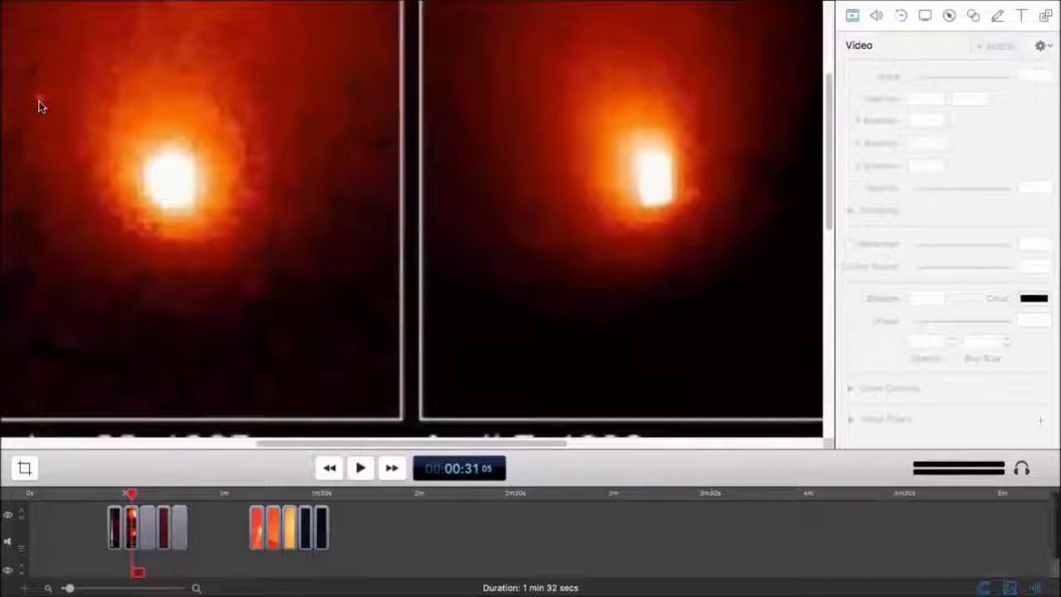
scroll(42, 105, down, 2)
scroll(42, 105, down, 2)
scroll(42, 106, down, 2)
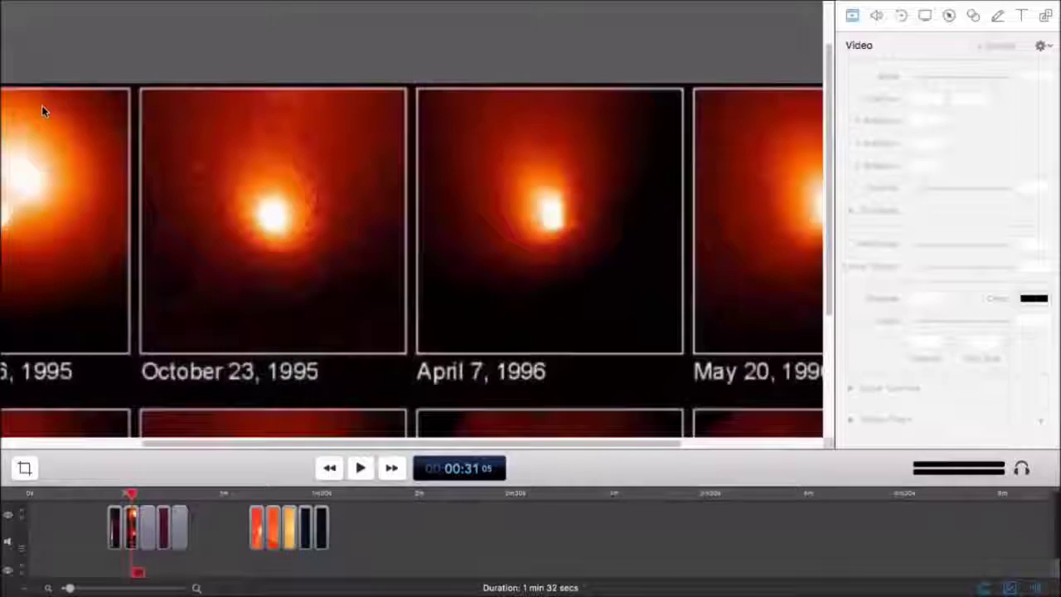